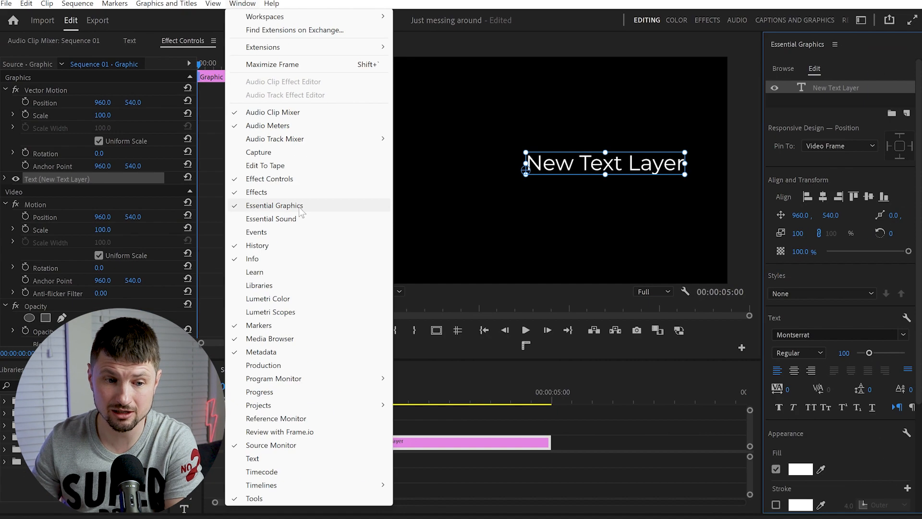
- Select the New Text Layer for editing and set its font to Montserrat
{"action": "left_click", "coordinate": [595, 281]}
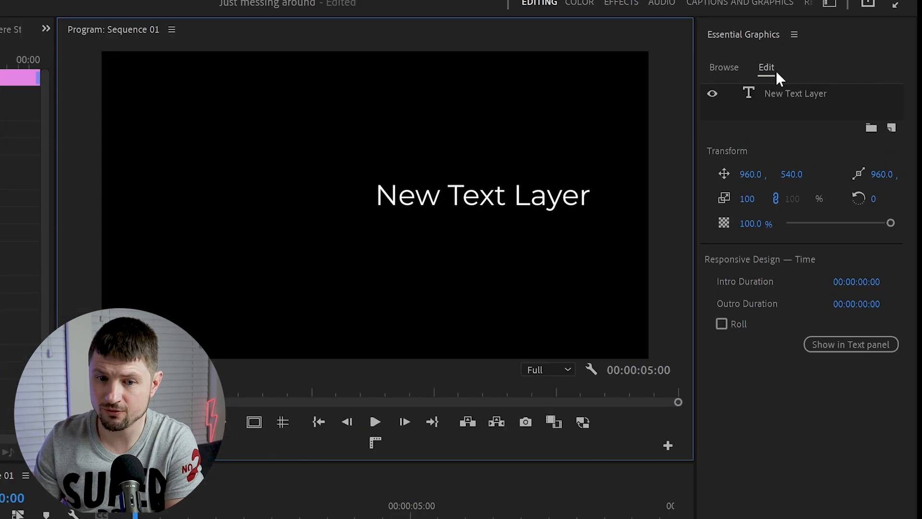
{"action": "left_click", "coordinate": [833, 89]}
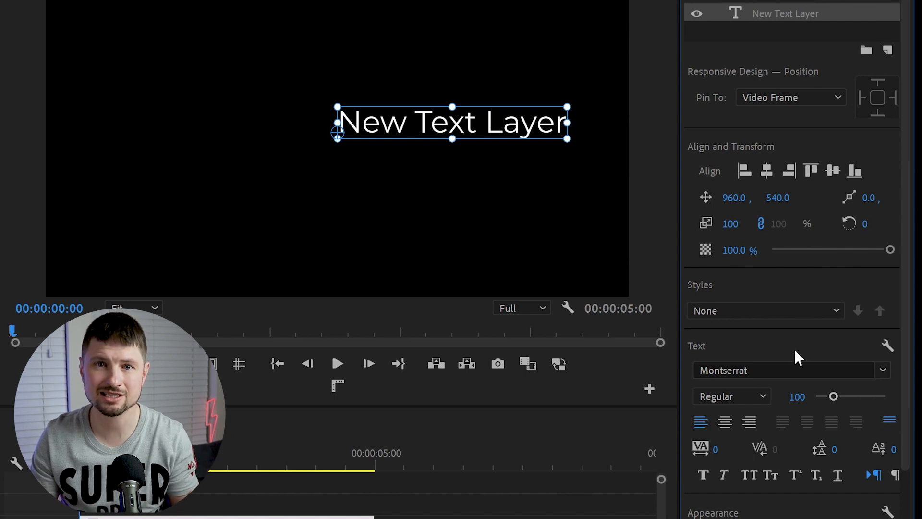
{"action": "left_click", "coordinate": [824, 370]}
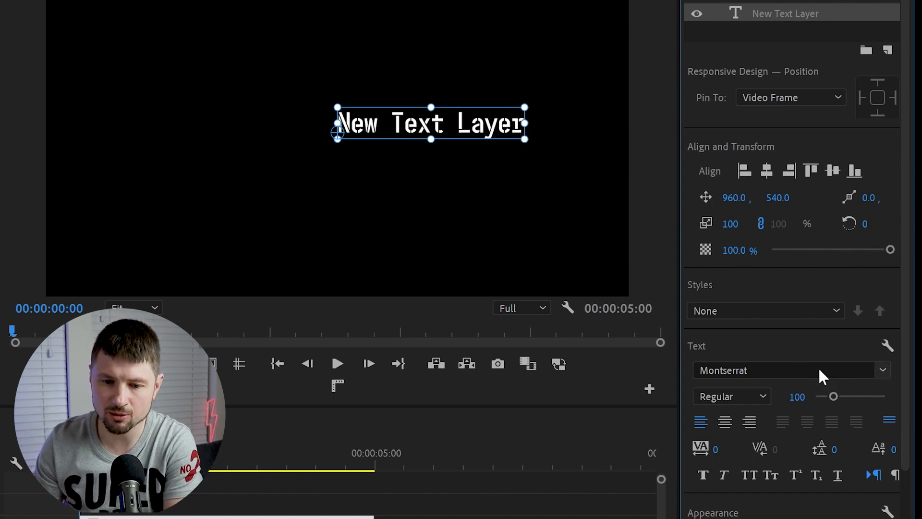
{"action": "left_click", "coordinate": [796, 370]}
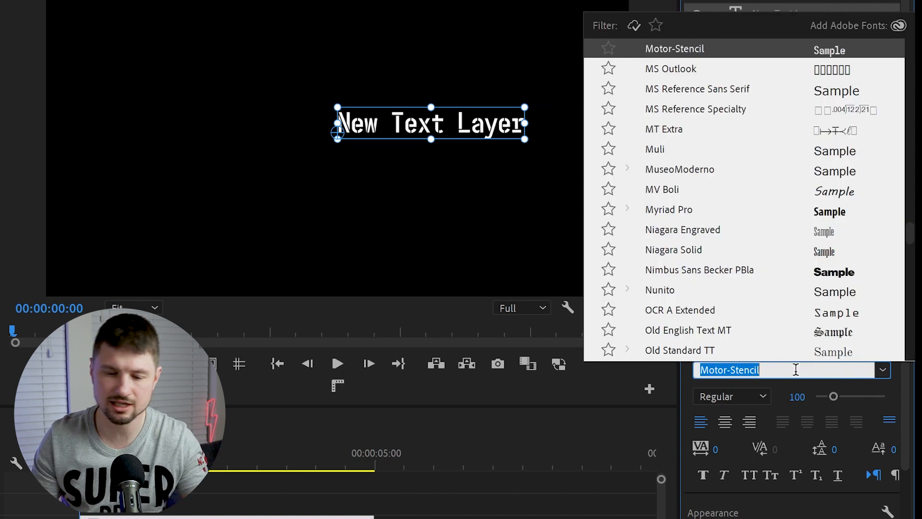
{"action": "type", "text": "montse"}
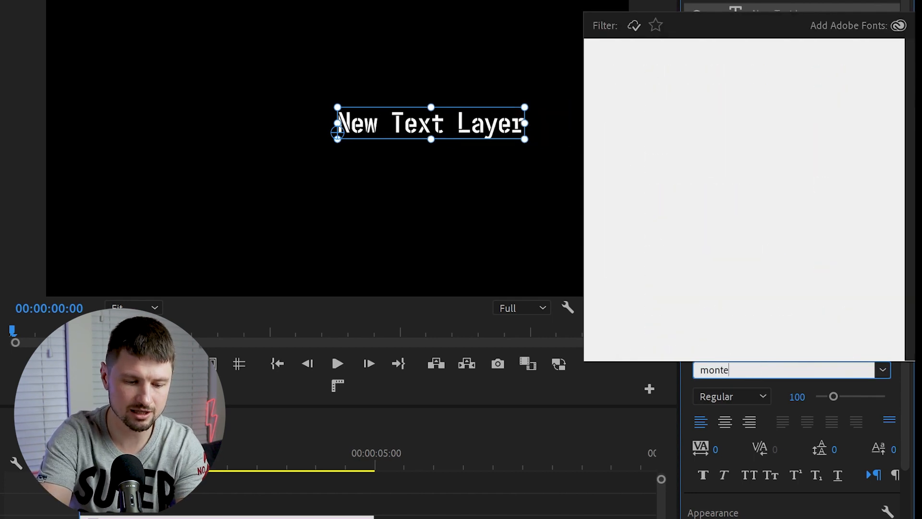
{"action": "key", "text": "Return"}
- Scale the text layer to 174 and align it to the horizontal and vertical centre of the frame
{"action": "left_click_drag", "start_coordinate": [608, 175], "coordinate": [615, 191]}
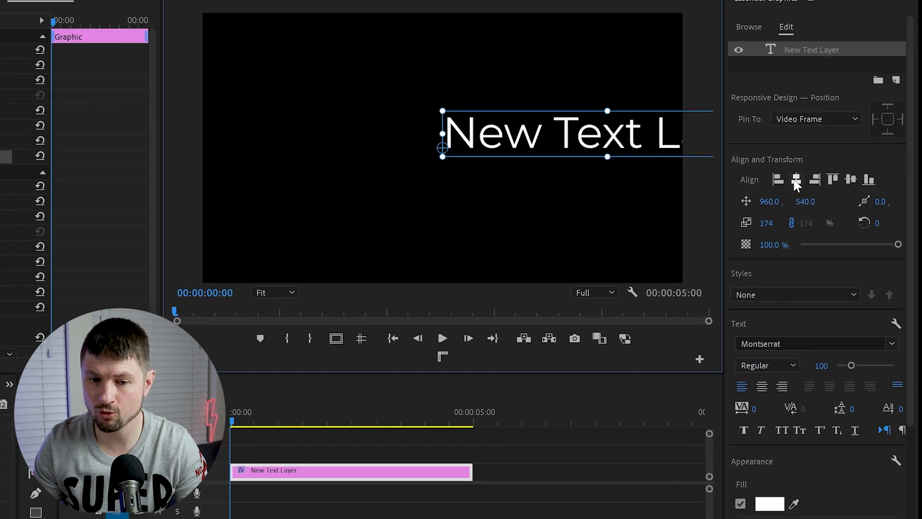
{"action": "left_click", "coordinate": [796, 182]}
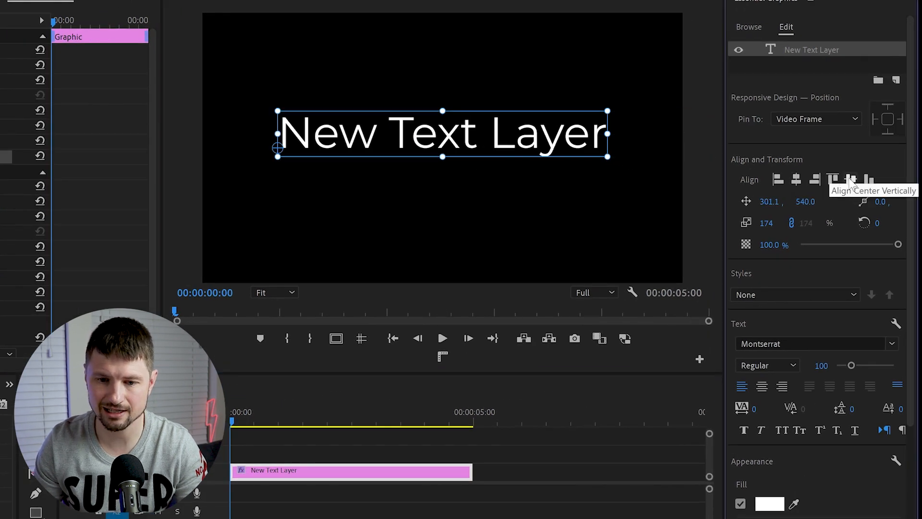
{"action": "left_click", "coordinate": [851, 182]}
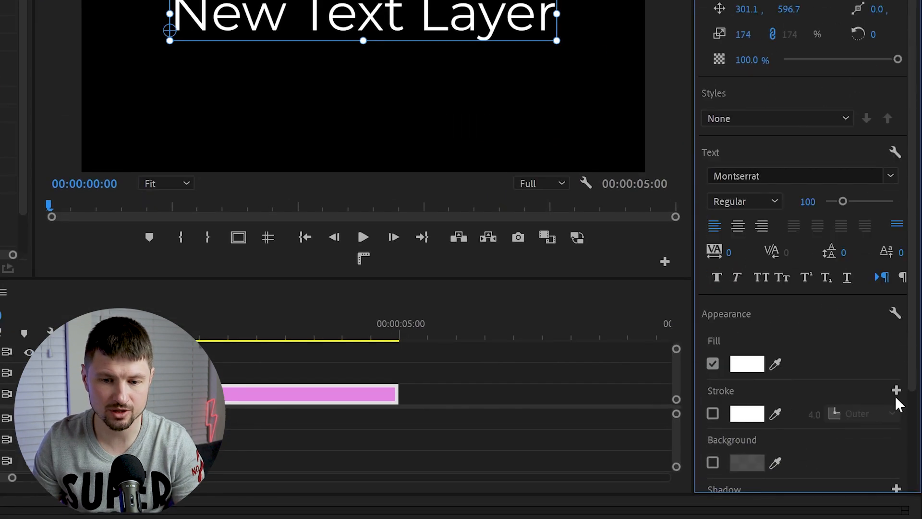
{"action": "scroll", "coordinate": [912, 409], "scroll_direction": "down", "scroll_amount": 5}
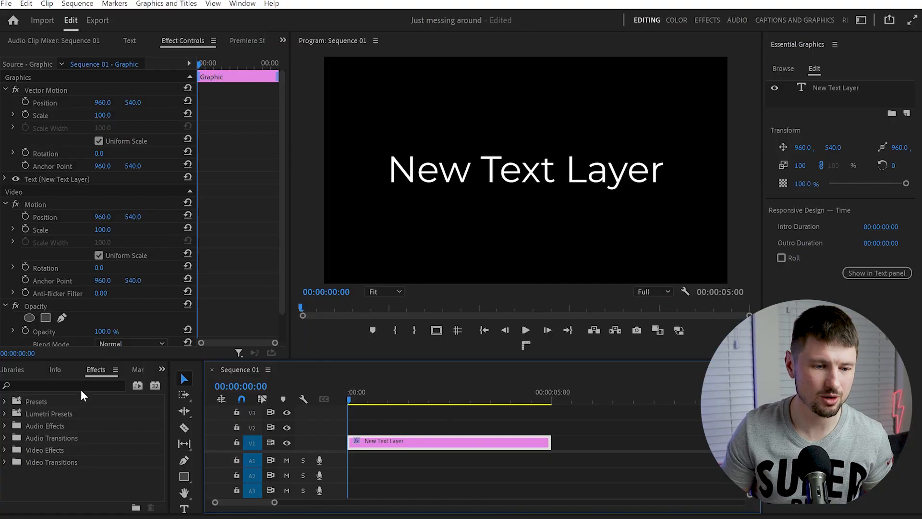
- Find the Distort group's Transform video effect and apply it to the text clip
{"action": "left_click", "coordinate": [81, 387]}
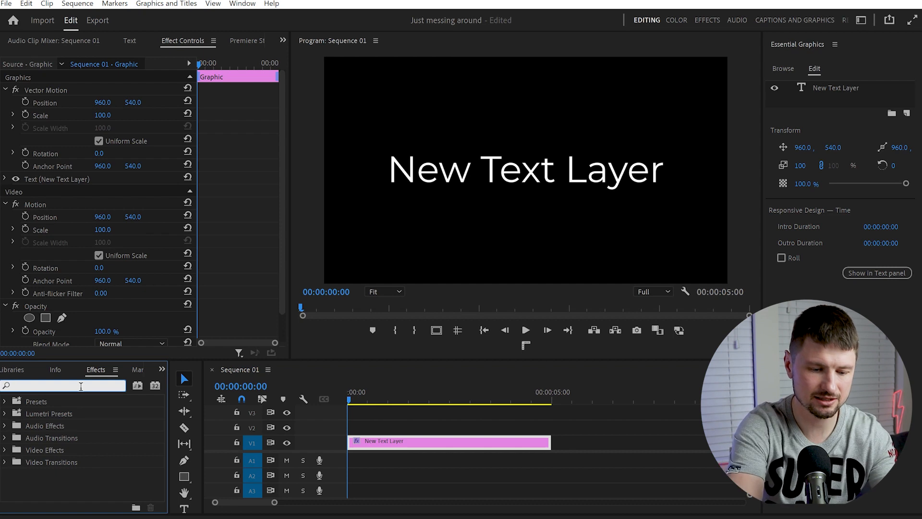
{"action": "type", "text": "transform"}
{"action": "double_click", "coordinate": [55, 450]}
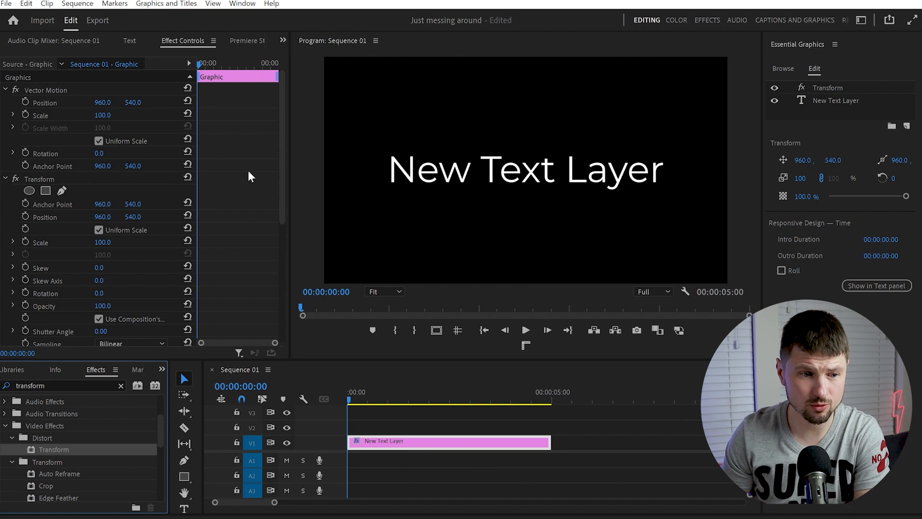
- Enable Skew and Opacity keyframing in the Transform effect, turn off Use Composition's Shutter Angle and set Shutter Angle to 180
{"action": "scroll", "coordinate": [249, 172], "scroll_direction": "down", "scroll_amount": 4}
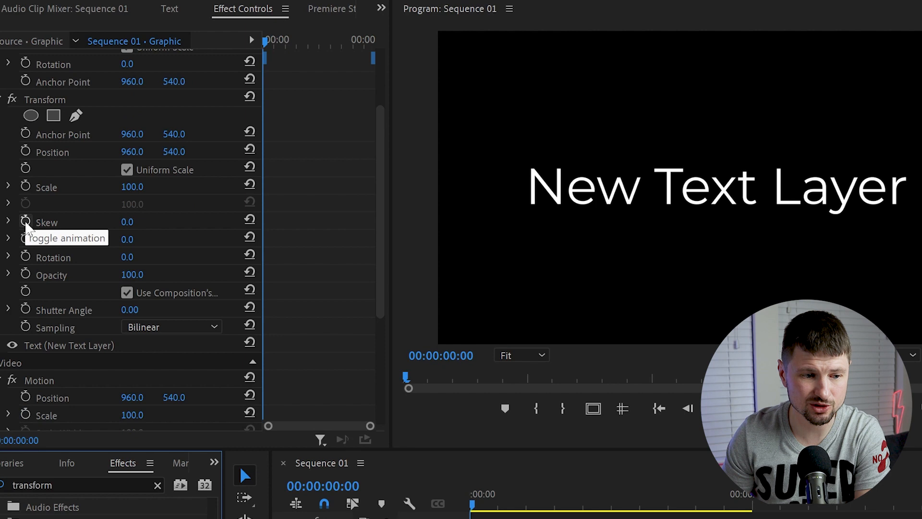
{"action": "left_click", "coordinate": [26, 223]}
{"action": "left_click", "coordinate": [26, 273]}
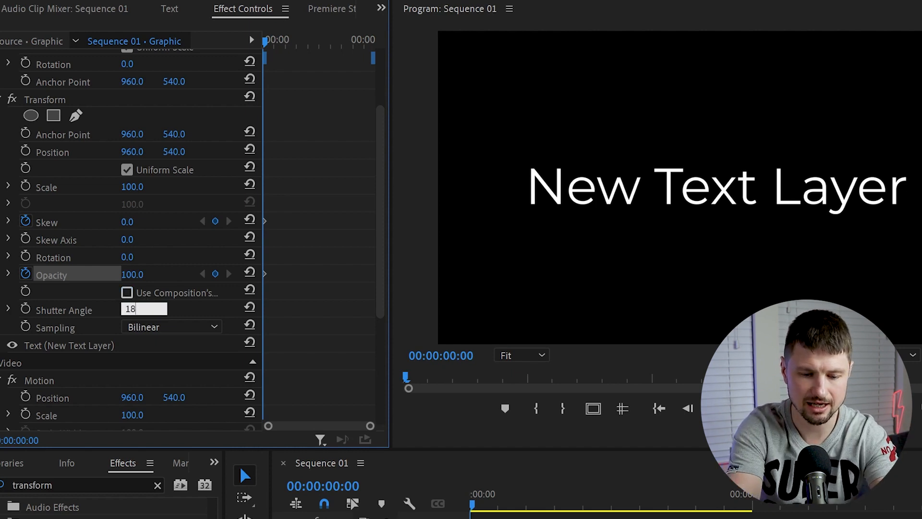
{"action": "key", "text": "Return"}
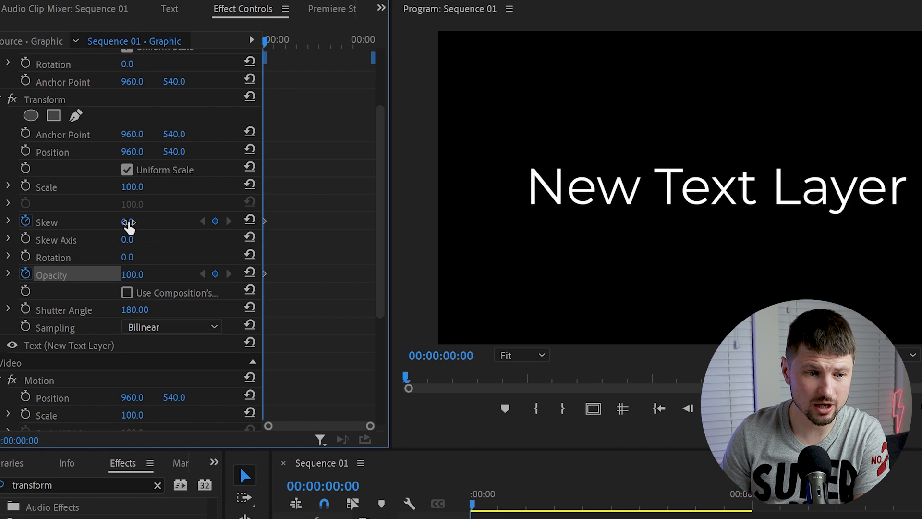
- Set the Transform effect's Skew to 70 and Opacity to 0 at the first frame
{"action": "left_click_drag", "start_coordinate": [129, 222], "coordinate": [162, 223]}
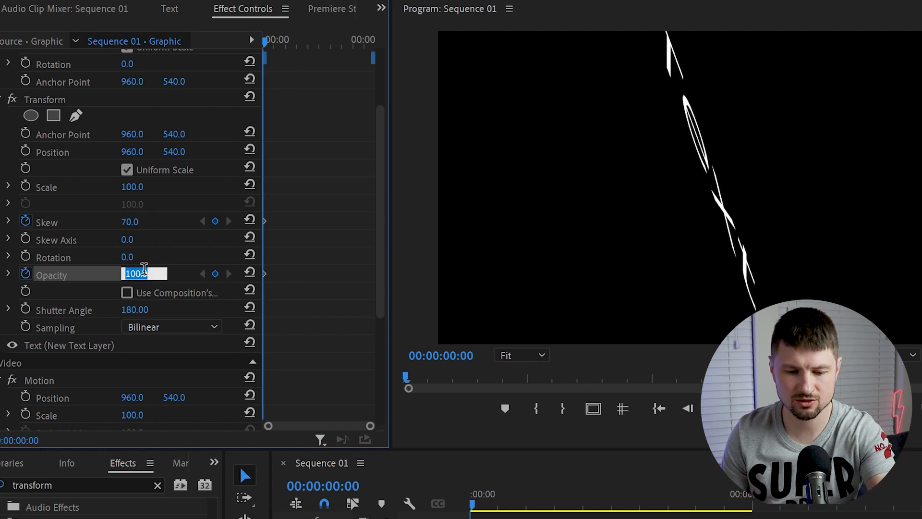
{"action": "type", "text": "0"}
{"action": "key", "text": "Return"}
- Reset Skew and Opacity to their defaults at 00:00:00:10 and play the intro animation
{"action": "key", "text": "space"}
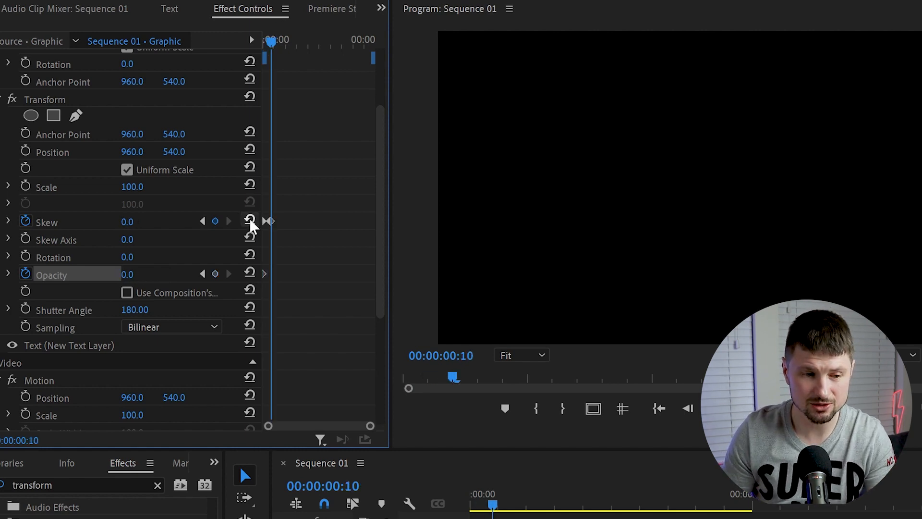
{"action": "left_click", "coordinate": [253, 272]}
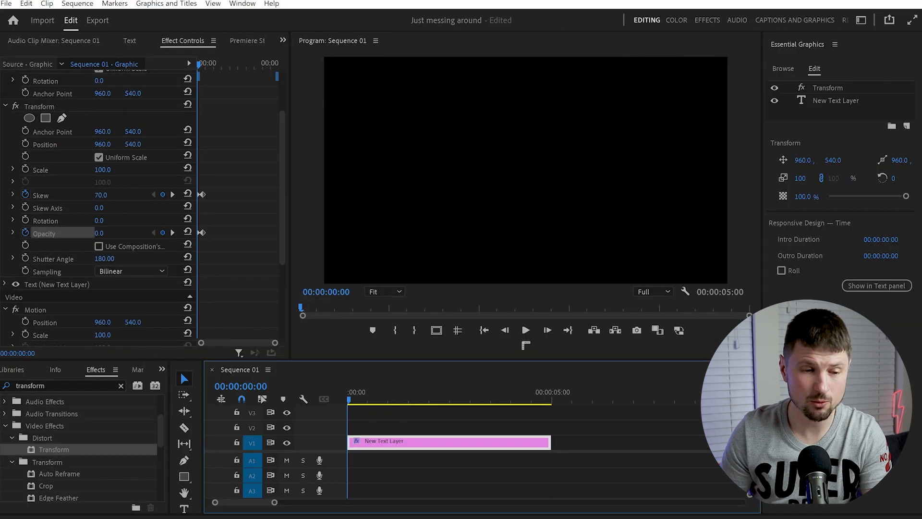
{"action": "key", "text": "space"}
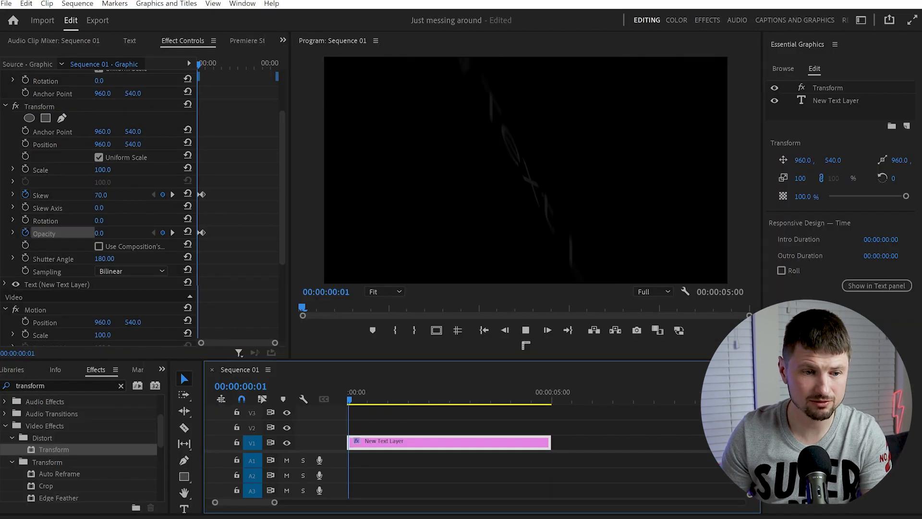
{"action": "key", "text": "space"}
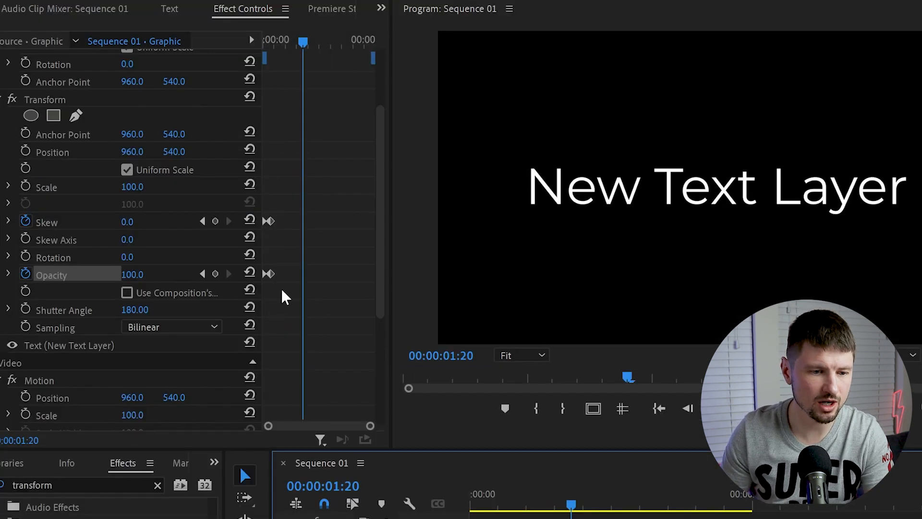
- Add hold keyframes for Opacity and Skew at 00:00:01:20, paste the starting keyframes at 00:00:02:05, and play from the start
{"action": "left_click", "coordinate": [163, 232]}
{"action": "left_click", "coordinate": [216, 221]}
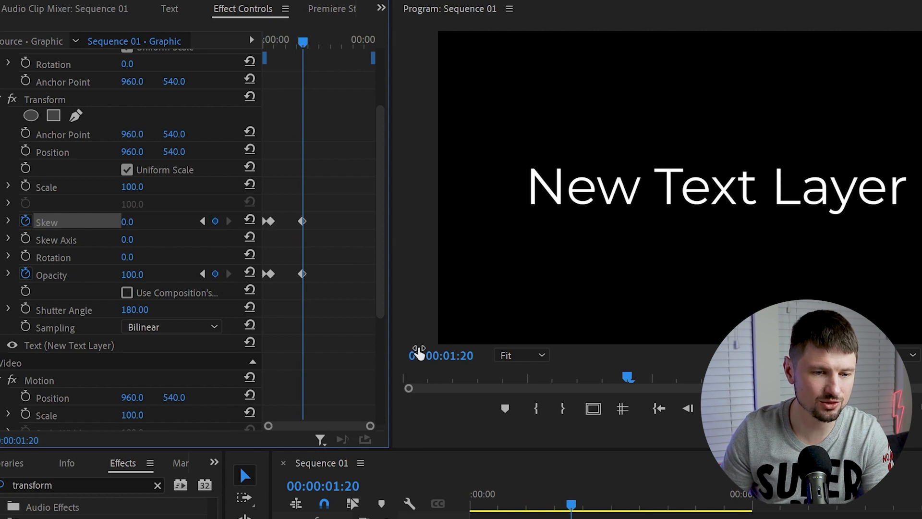
{"action": "key", "text": "shift+Right"}
{"action": "key", "text": "shift+Right"}
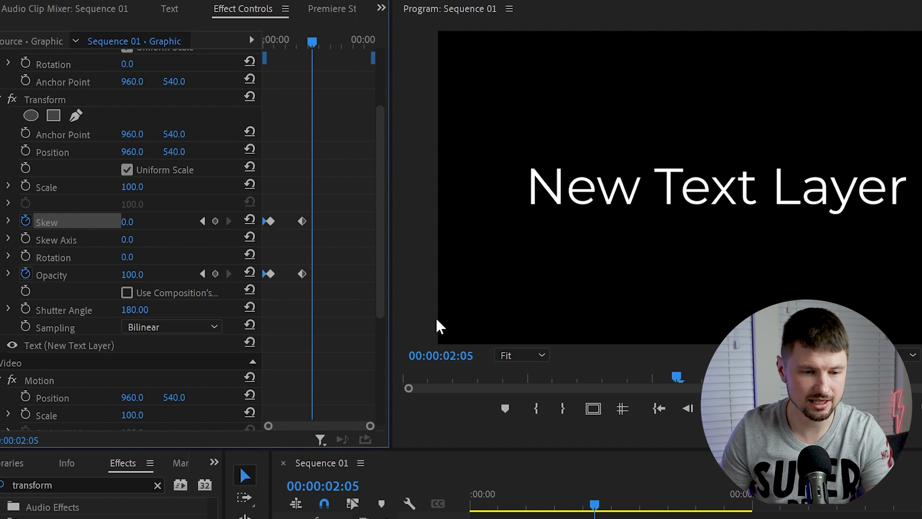
{"action": "key", "text": "ctrl+v"}
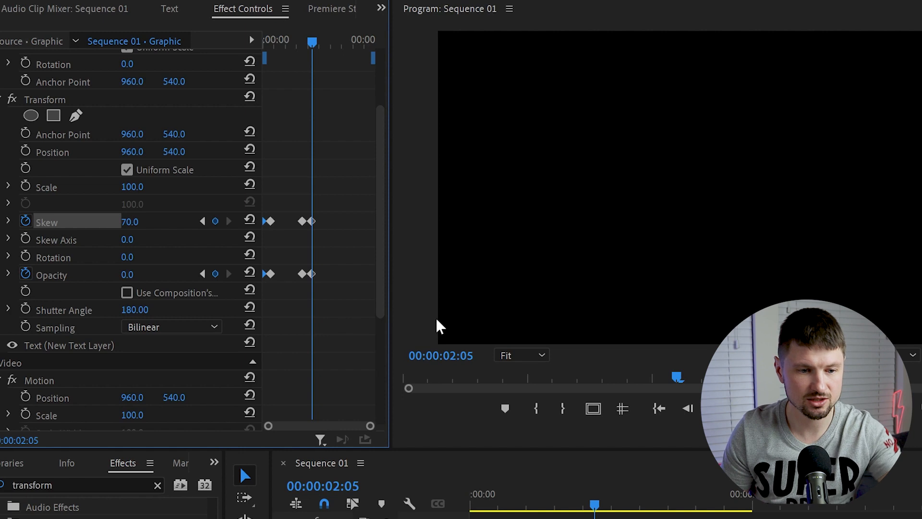
{"action": "left_click_drag", "start_coordinate": [595, 505], "coordinate": [469, 506]}
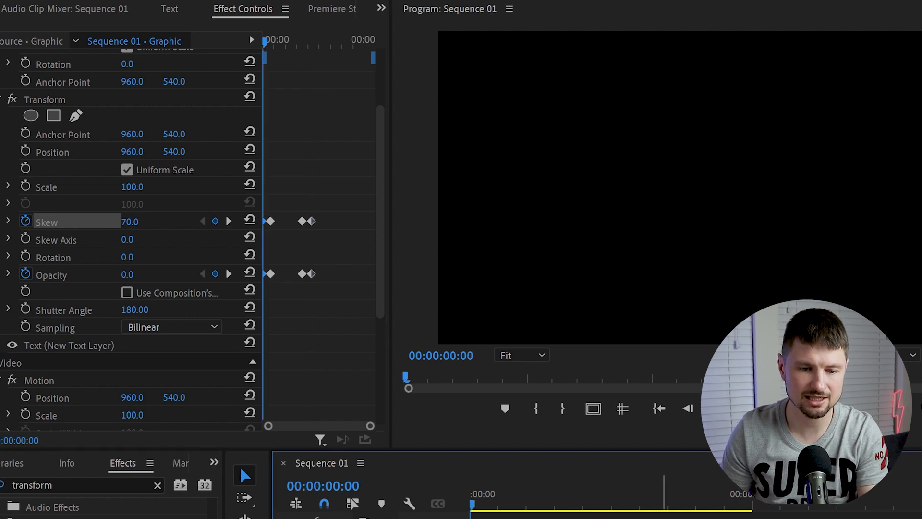
{"action": "key", "text": "space"}
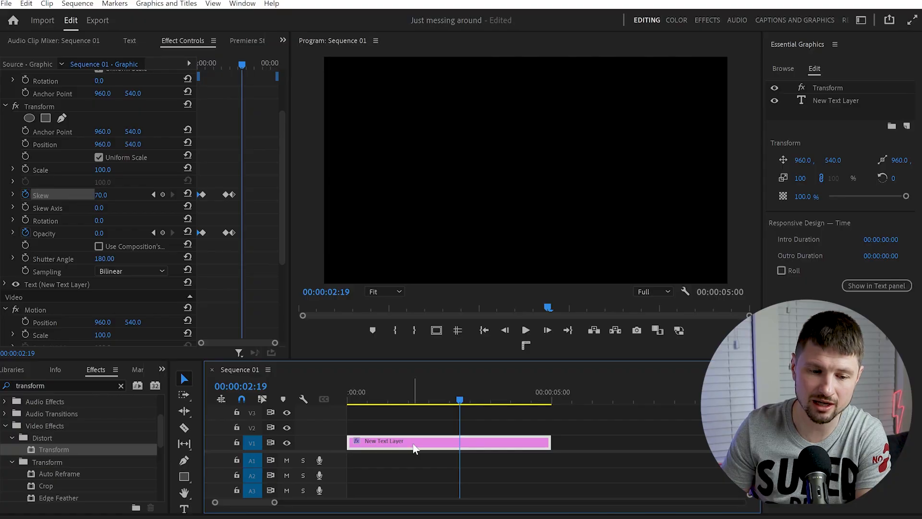
- Export the text clip as a Motion Graphics template named "strechhhhh" in the Local Templates Folder
{"action": "right_click", "coordinate": [416, 447]}
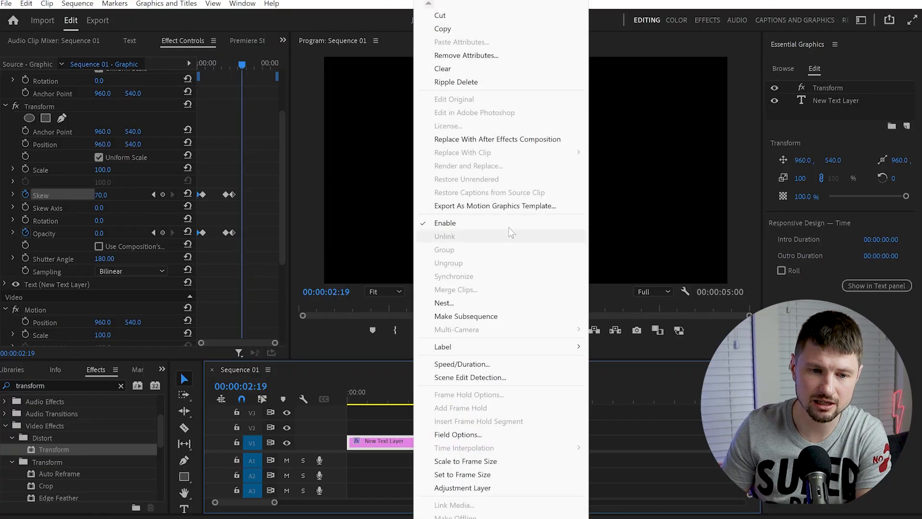
{"action": "left_click", "coordinate": [492, 207]}
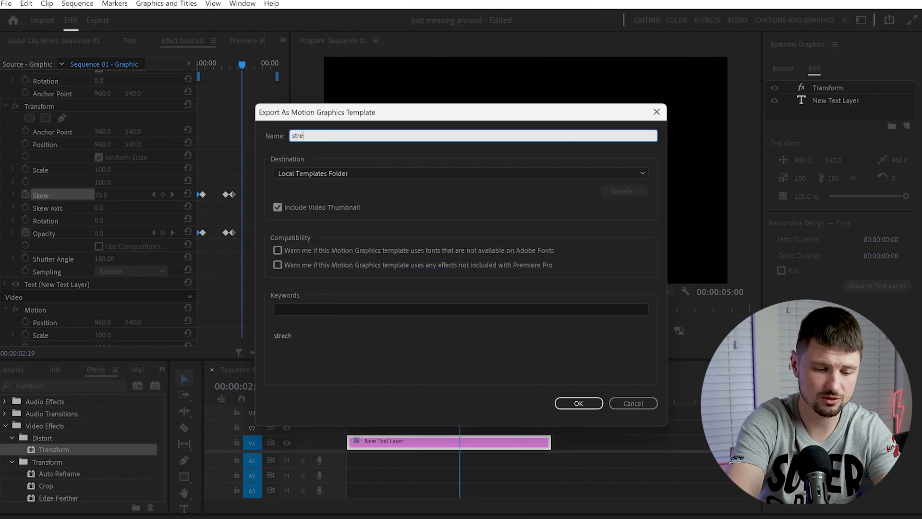
{"action": "left_click", "coordinate": [332, 305]}
{"action": "type", "text": "strechhhh"}
{"action": "left_click", "coordinate": [579, 404]}
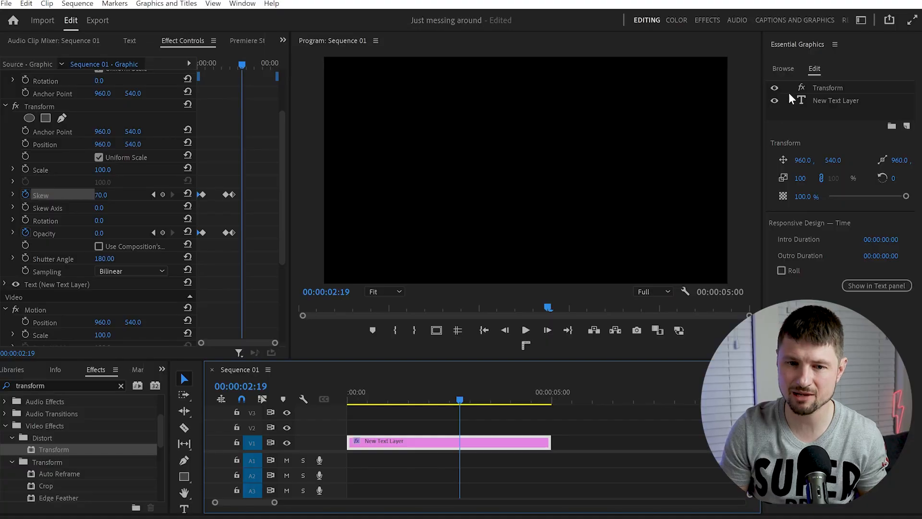
- Search the local templates for "strechhh", place the template on the timeline after the text clip and play it
{"action": "left_click", "coordinate": [787, 69]}
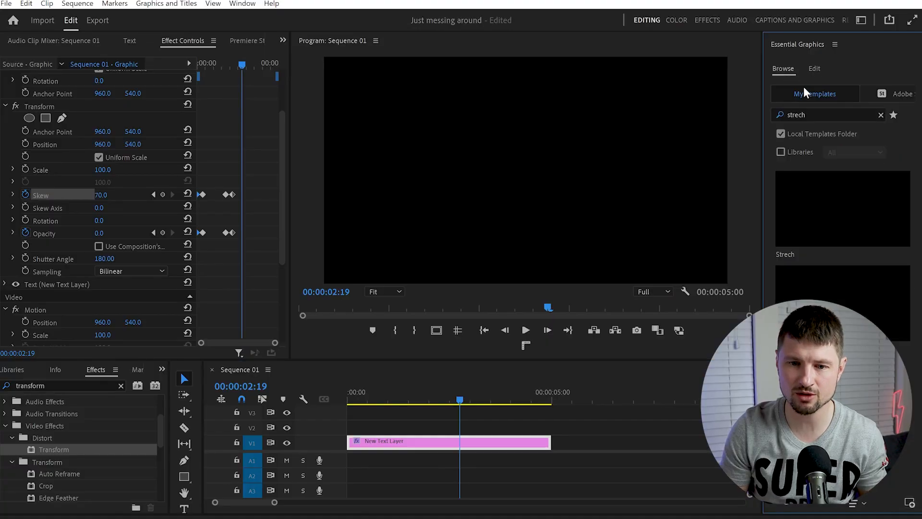
{"action": "left_click", "coordinate": [881, 116]}
{"action": "type", "text": "strechhh"}
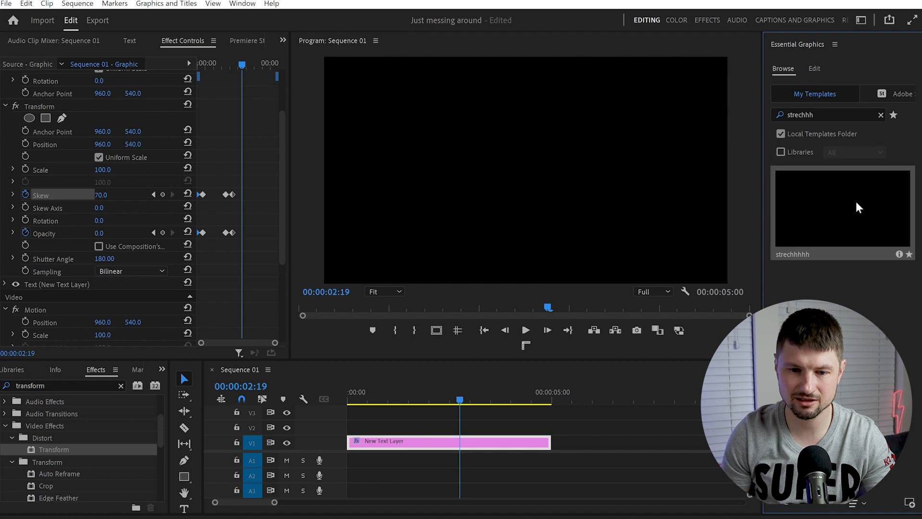
{"action": "left_click_drag", "start_coordinate": [812, 384], "coordinate": [609, 447]}
{"action": "left_click", "coordinate": [605, 395]}
{"action": "key", "text": "space"}
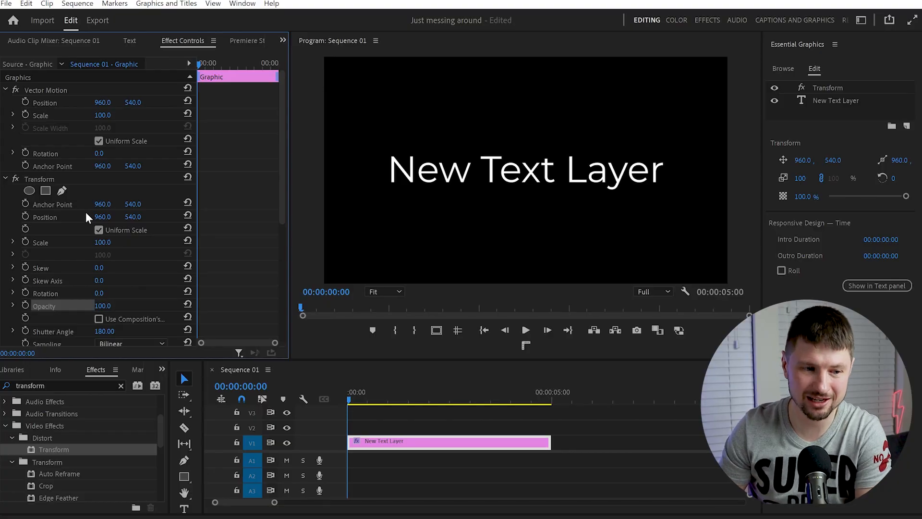
- Enable Position and Scale keyframing in the Transform effect at the first frame and add a Scale keyframe at 00:00:00:10
{"action": "left_click", "coordinate": [26, 217]}
{"action": "scroll", "coordinate": [232, 286], "scroll_direction": "down", "scroll_amount": 1}
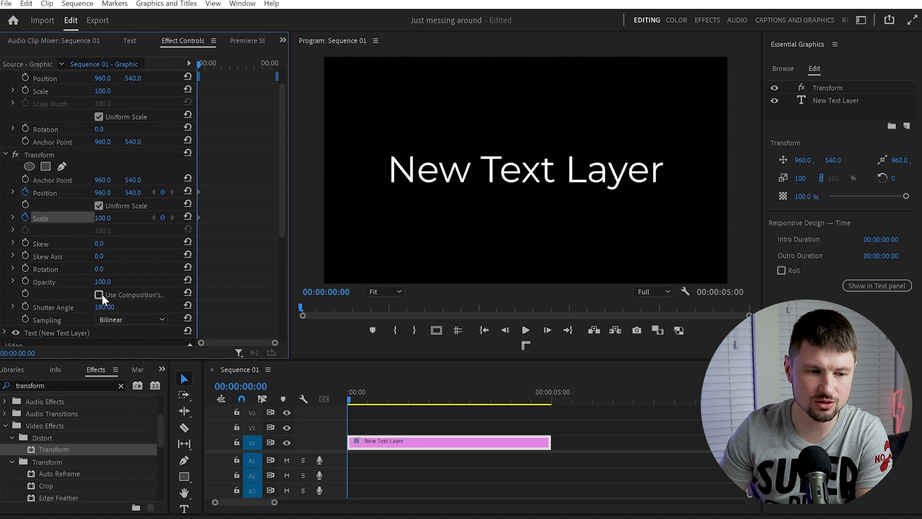
{"action": "scroll", "coordinate": [256, 252], "scroll_direction": "up", "scroll_amount": 1}
{"action": "key", "text": "shift+Right"}
{"action": "key", "text": "shift+Right"}
{"action": "type", "text": "115"}
{"action": "key", "text": "Return"}
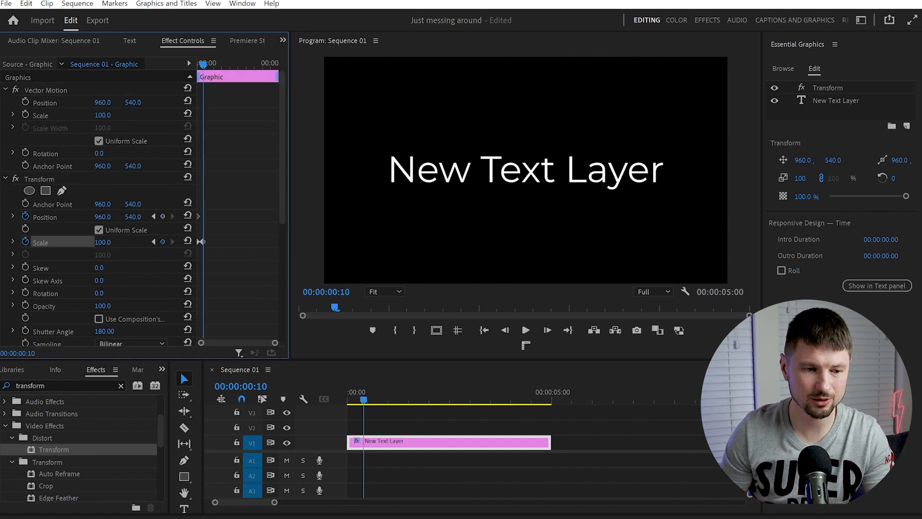
- Add varied Position and Scale keyframes every 10 frames along the text clip and play the animation from the start
{"action": "left_click_drag", "start_coordinate": [102, 242], "coordinate": [108, 217]}
{"action": "key", "text": "Return"}
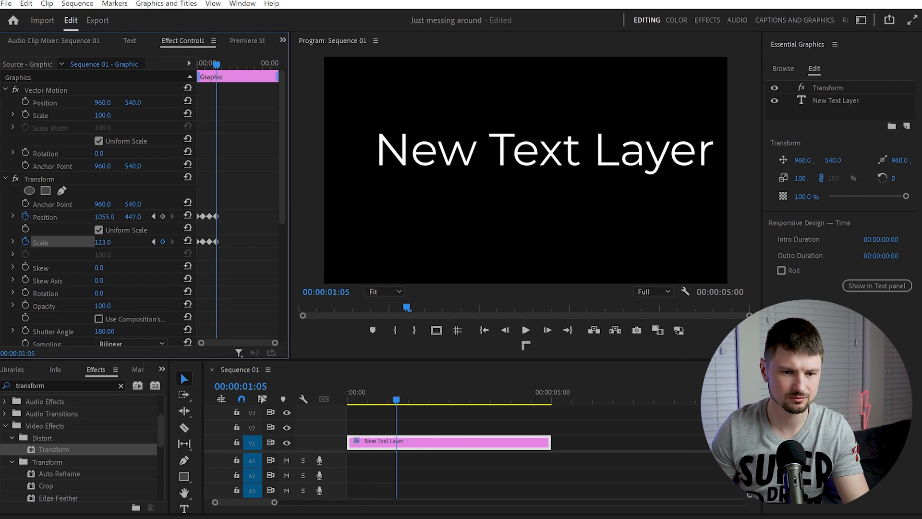
{"action": "left_click_drag", "start_coordinate": [104, 216], "coordinate": [48, 217]}
{"action": "left_click_drag", "start_coordinate": [134, 217], "coordinate": [177, 217]}
{"action": "key", "text": "shift+Right"}
{"action": "key", "text": "shift+Right"}
{"action": "left_click_drag", "start_coordinate": [104, 217], "coordinate": [136, 217]}
{"action": "left_click_drag", "start_coordinate": [103, 242], "coordinate": [73, 217]}
{"action": "key", "text": "shift+Right"}
{"action": "key", "text": "shift+Right"}
{"action": "key", "text": "shift+Right"}
{"action": "key", "text": "shift+Right"}
{"action": "left_click_drag", "start_coordinate": [136, 217], "coordinate": [77, 217]}
{"action": "key", "text": "shift+Right"}
{"action": "key", "text": "shift+Right"}
{"action": "left_click_drag", "start_coordinate": [111, 242], "coordinate": [150, 216]}
{"action": "left_click_drag", "start_coordinate": [135, 217], "coordinate": [181, 217]}
{"action": "left_click", "coordinate": [136, 216]}
{"action": "left_click_drag", "start_coordinate": [101, 242], "coordinate": [116, 242]}
{"action": "key", "text": "shift+Right"}
{"action": "key", "text": "shift+Right"}
{"action": "left_click_drag", "start_coordinate": [104, 217], "coordinate": [76, 217]}
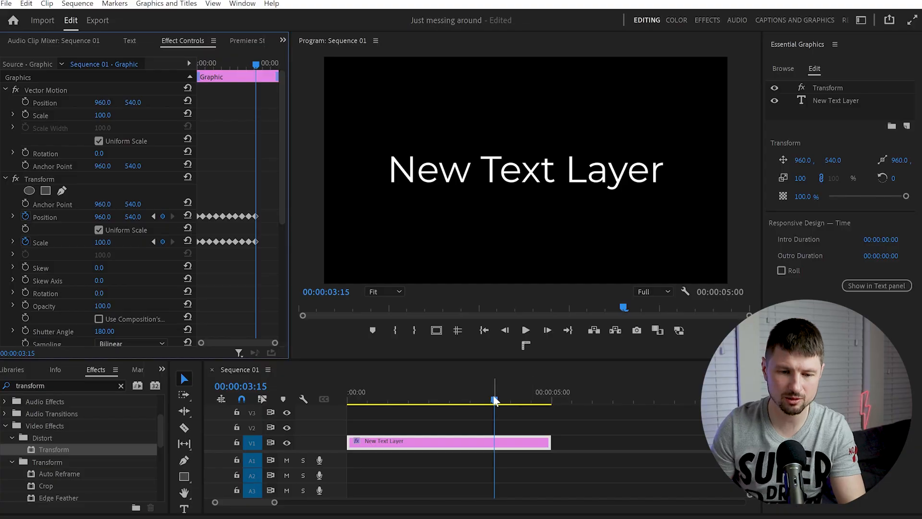
{"action": "key", "text": "Home"}
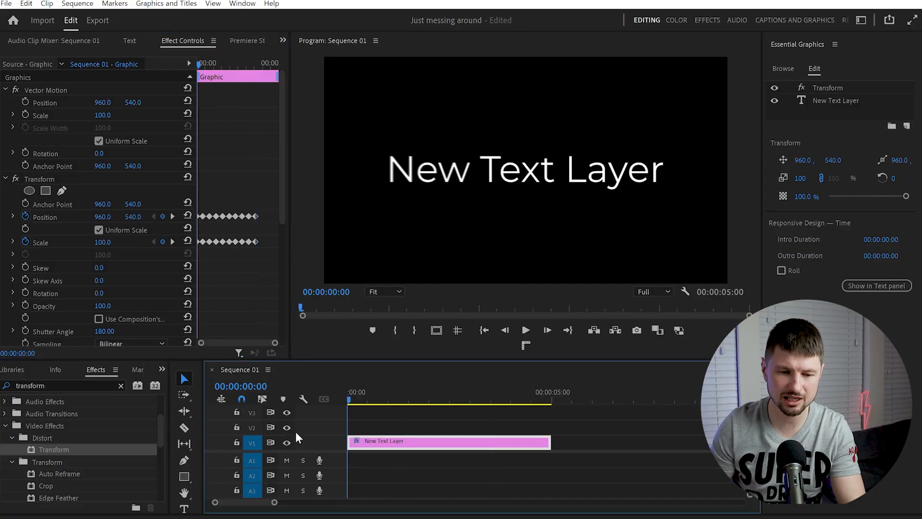
{"action": "key", "text": "space"}
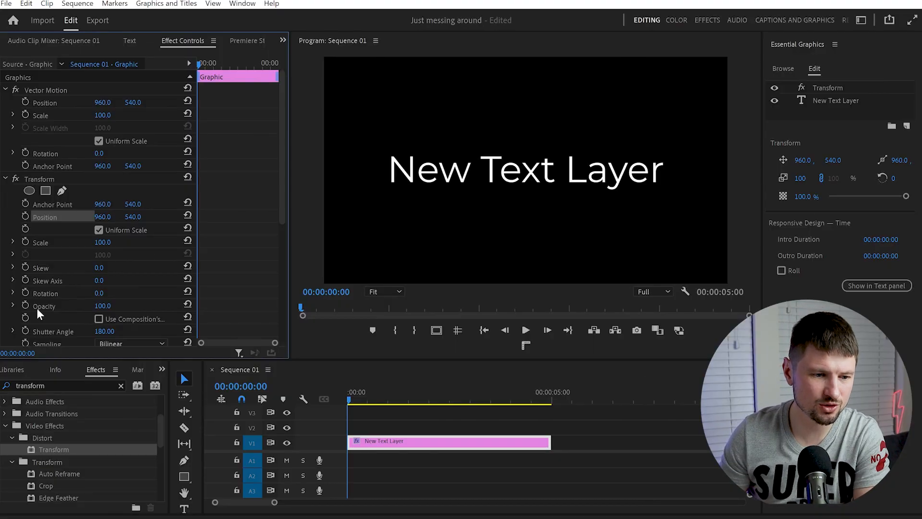
- Enable Rotation keyframing in the Transform effect at the first frame, then key 20° at 00:00:00:10 and an opposite tilt 10 frames on
{"action": "left_click", "coordinate": [26, 293]}
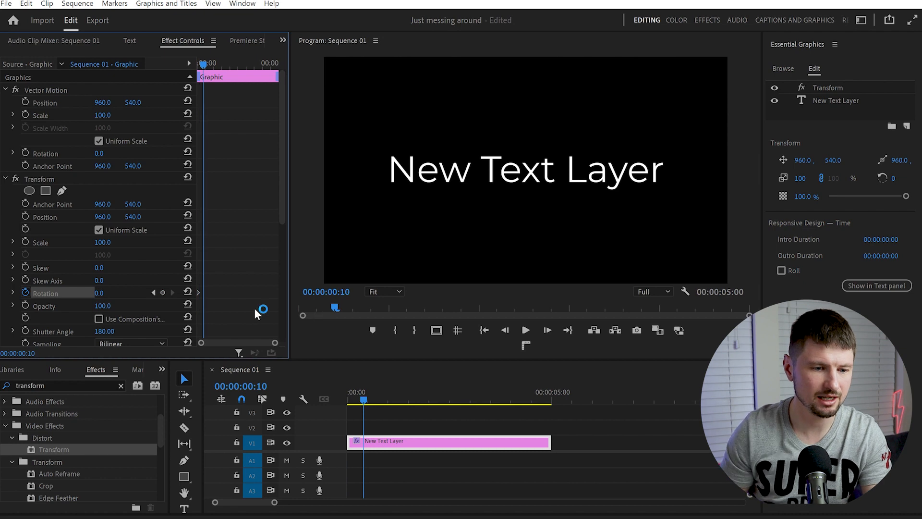
{"action": "left_click_drag", "start_coordinate": [99, 292], "coordinate": [114, 292]}
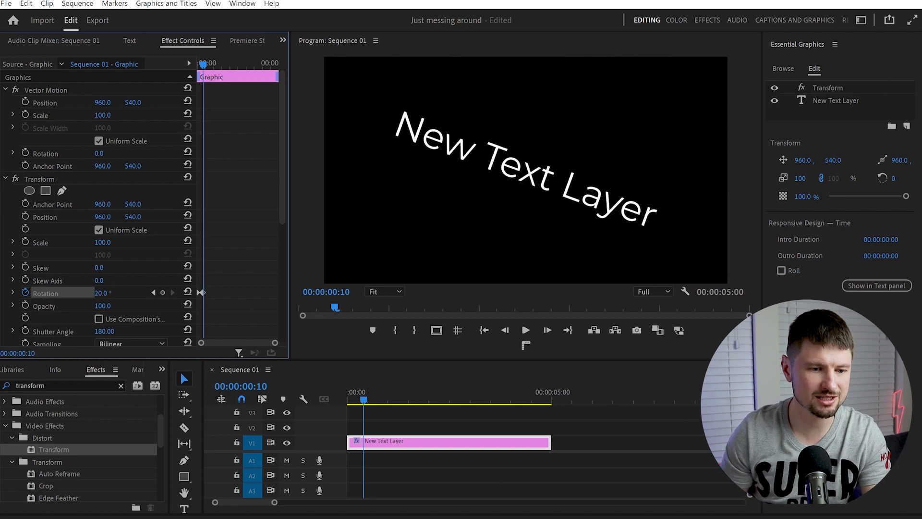
{"action": "key", "text": "shift+Right"}
{"action": "key", "text": "shift+Right"}
{"action": "left_click_drag", "start_coordinate": [101, 293], "coordinate": [82, 293]}
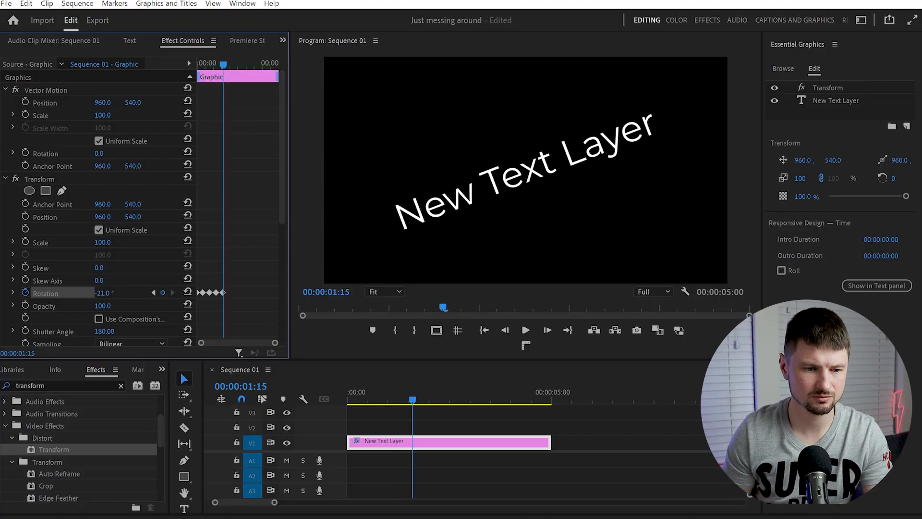
- Add alternating Rotation keyframes every 10 frames to the end of the text clip and play the animation from the start
{"action": "key", "text": "shift+Right"}
{"action": "key", "text": "shift+Right"}
{"action": "mouse_move", "coordinate": [106, 293]}
{"action": "left_mouse_down"}
{"action": "mouse_move", "coordinate": [125, 293]}
{"action": "mouse_move", "coordinate": [96, 293]}
{"action": "left_mouse_up"}
{"action": "key", "text": "shift+Right"}
{"action": "key", "text": "shift+Right"}
{"action": "key", "text": "shift+Right"}
{"action": "key", "text": "shift+Right"}
{"action": "key", "text": "shift+Right"}
{"action": "key", "text": "shift+Right"}
{"action": "key", "text": "shift+Right"}
{"action": "key", "text": "shift+Right"}
{"action": "key", "text": "shift+Right"}
{"action": "key", "text": "shift+Right"}
{"action": "key", "text": "shift+Right"}
{"action": "key", "text": "shift+Right"}
{"action": "left_click_drag", "start_coordinate": [535, 402], "coordinate": [296, 414]}
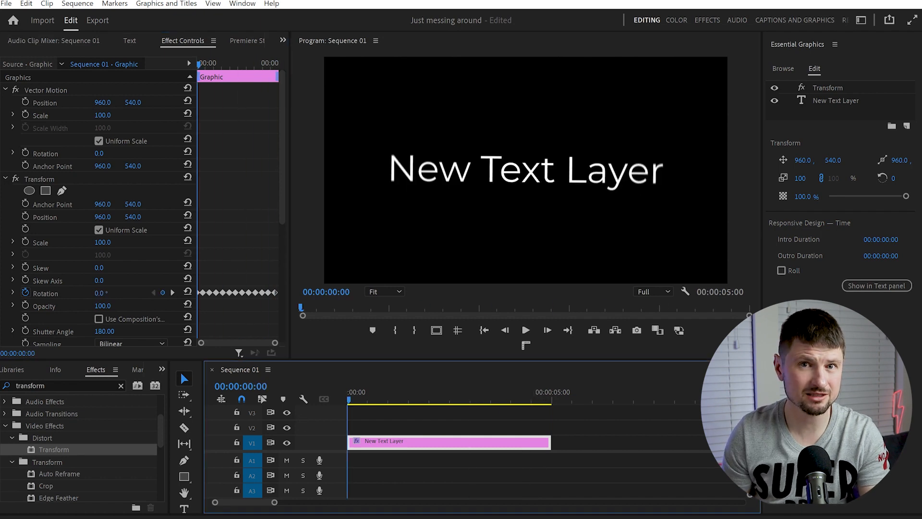
{"action": "key", "text": "space"}
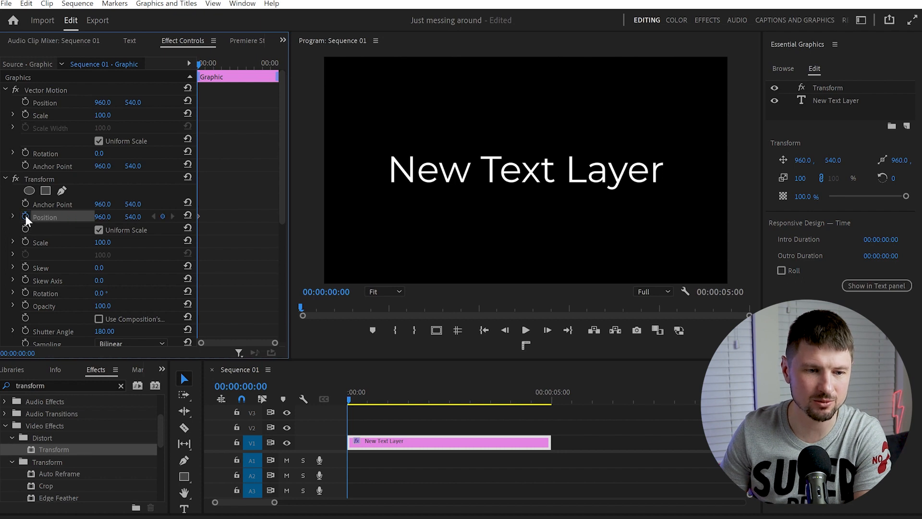
- Set the Transform effect's Position to -717, 540 at the first frame and reset it to 960, 540 at 00:00:00:10
{"action": "left_click_drag", "start_coordinate": [106, 217], "coordinate": [14, 217]}
{"action": "left_click_drag", "start_coordinate": [104, 217], "coordinate": [92, 217]}
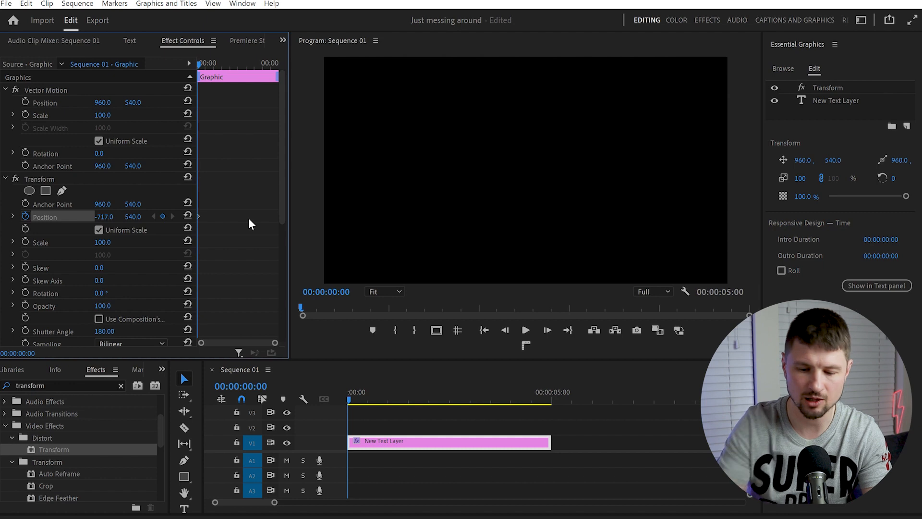
{"action": "key", "text": "shift+Right"}
{"action": "key", "text": "shift+Right"}
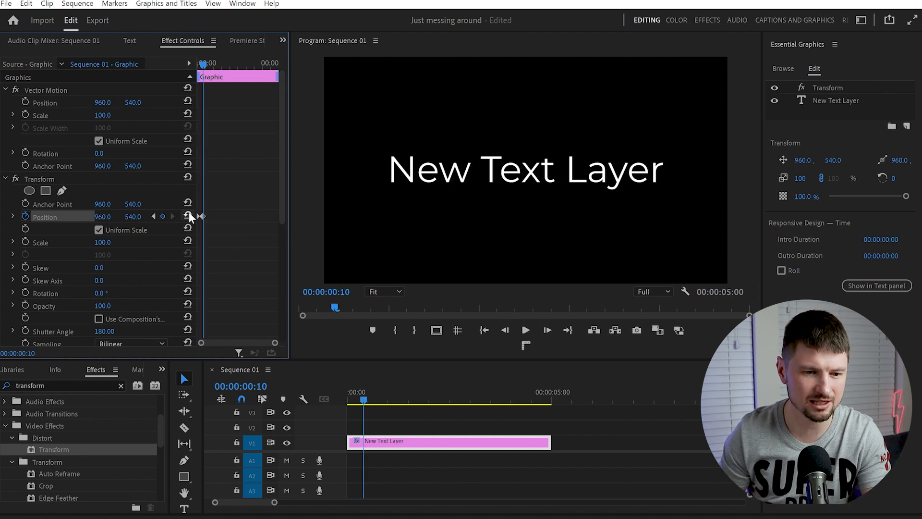
- Add a hold Position keyframe at 00:00:01:08, set Position to 2733, 540 at 00:00:01:18 and play from the start
{"action": "left_click_drag", "start_coordinate": [203, 72], "coordinate": [222, 77]}
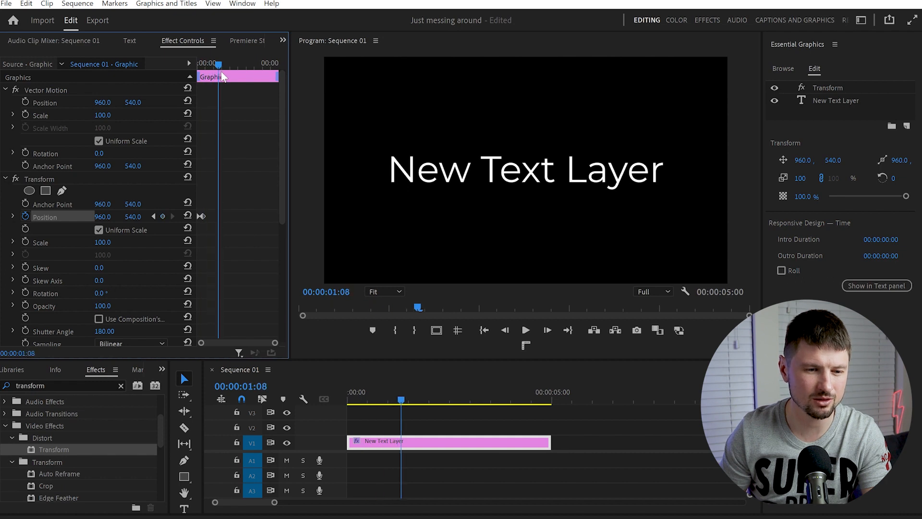
{"action": "left_click", "coordinate": [164, 216]}
{"action": "key", "text": "shift+Right"}
{"action": "key", "text": "shift+Right"}
{"action": "left_click_drag", "start_coordinate": [103, 217], "coordinate": [610, 217]}
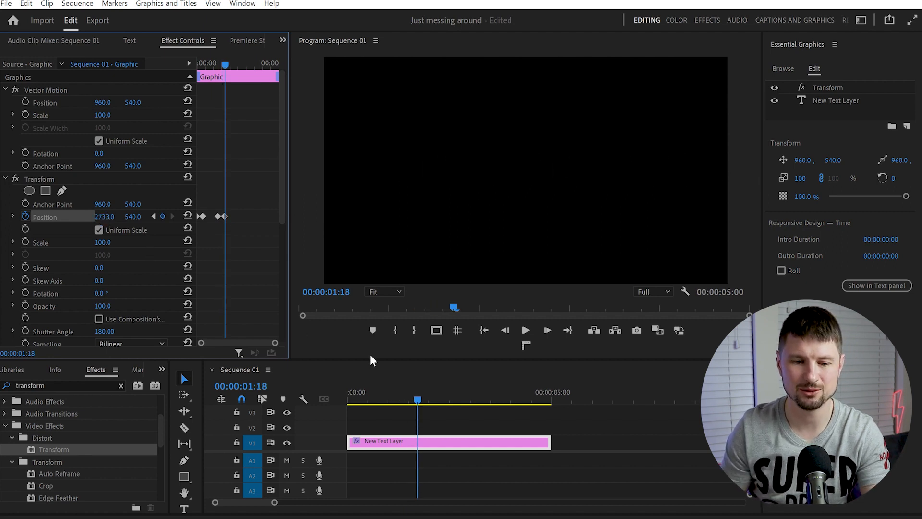
{"action": "left_click_drag", "start_coordinate": [417, 399], "coordinate": [241, 419]}
{"action": "key", "text": "space"}
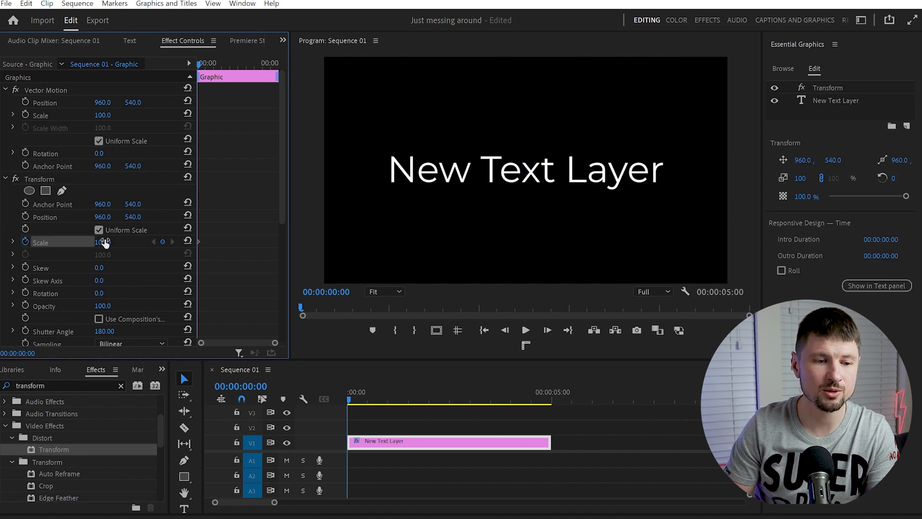
- Set the Transform effect's Scale to -1 at the first frame and 136 at 00:00:00:10
{"action": "left_click", "coordinate": [103, 241]}
{"action": "type", "text": "-1"}
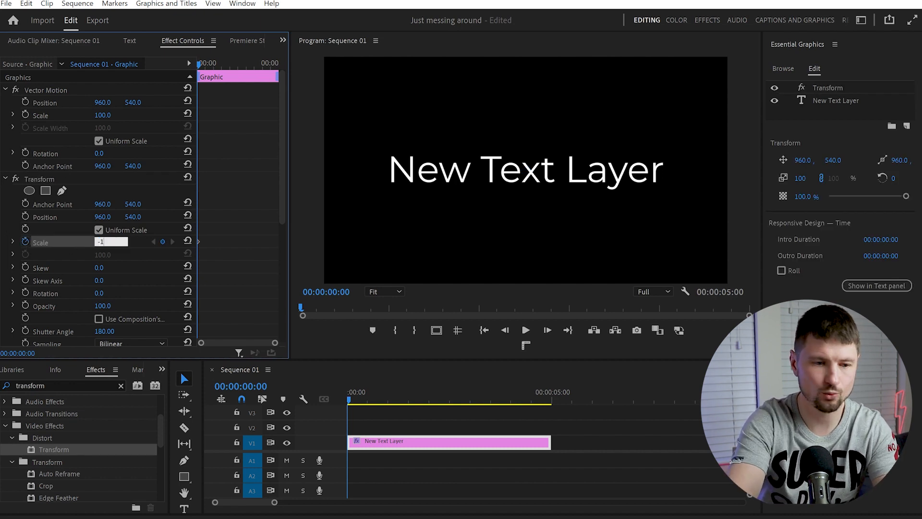
{"action": "key", "text": "Return"}
{"action": "key", "text": "shift+Right"}
{"action": "key", "text": "shift+Right"}
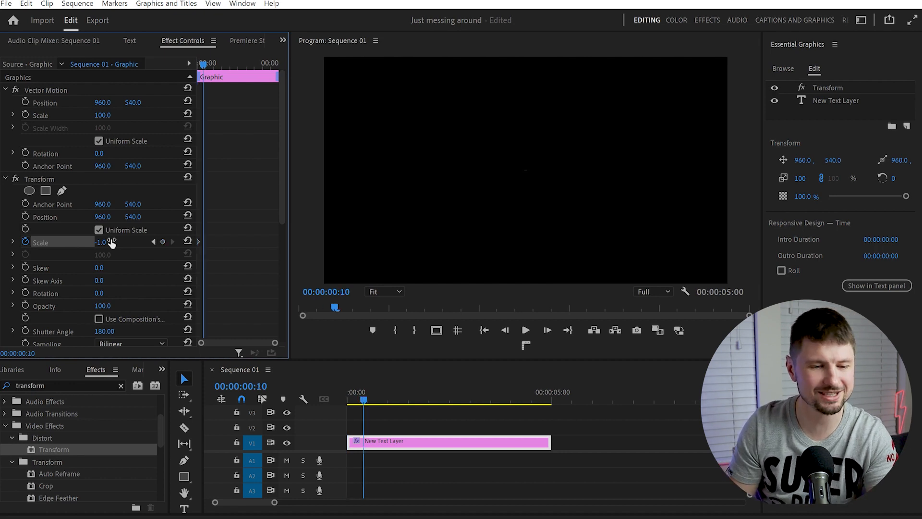
{"action": "left_click_drag", "start_coordinate": [101, 242], "coordinate": [119, 242]}
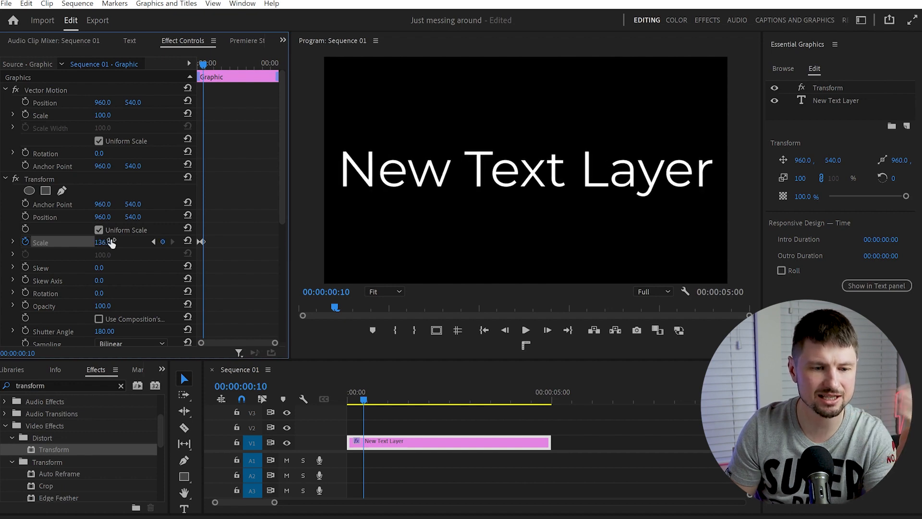
- Add a hold Scale keyframe, paste the first Scale keyframe at 00:00:01:15 and play the animation from the start
{"action": "key", "text": "shift+Right"}
{"action": "key", "text": "shift+Right"}
{"action": "key", "text": "shift+Right"}
{"action": "key", "text": "shift+Right"}
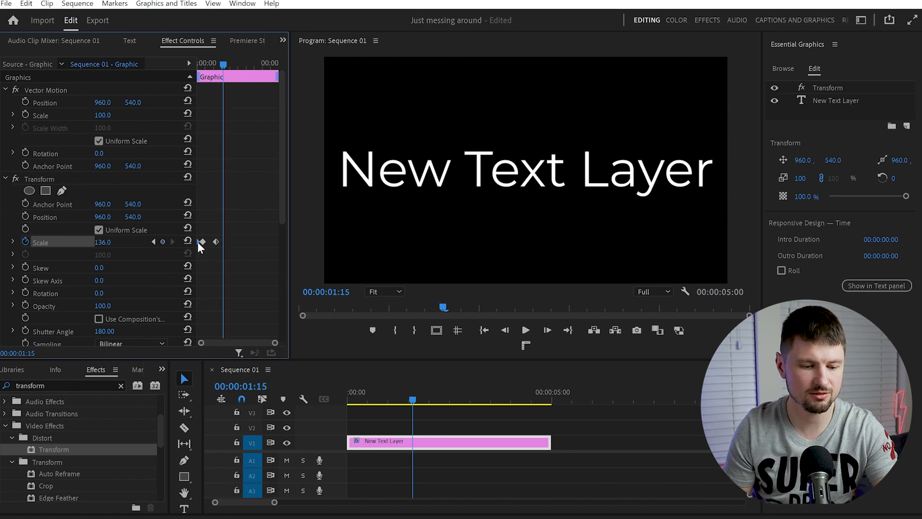
{"action": "key", "text": "ctrl+v"}
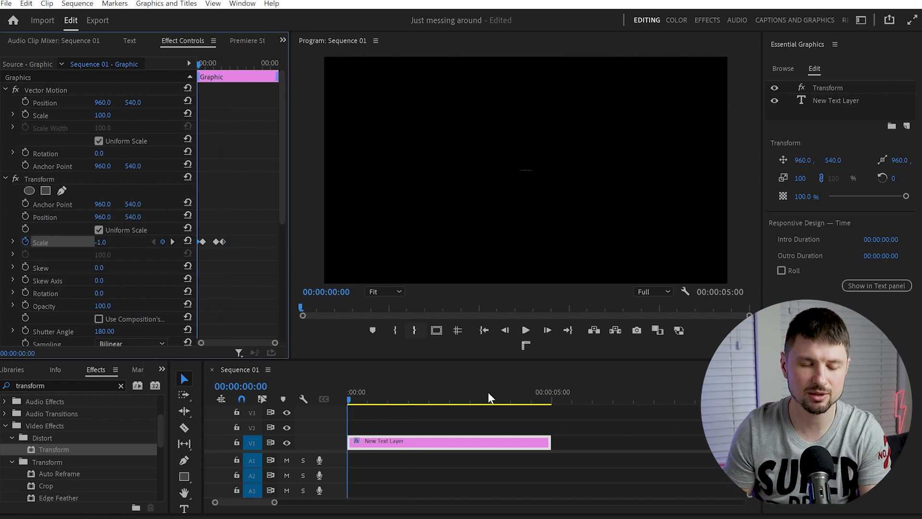
{"action": "key", "text": "space"}
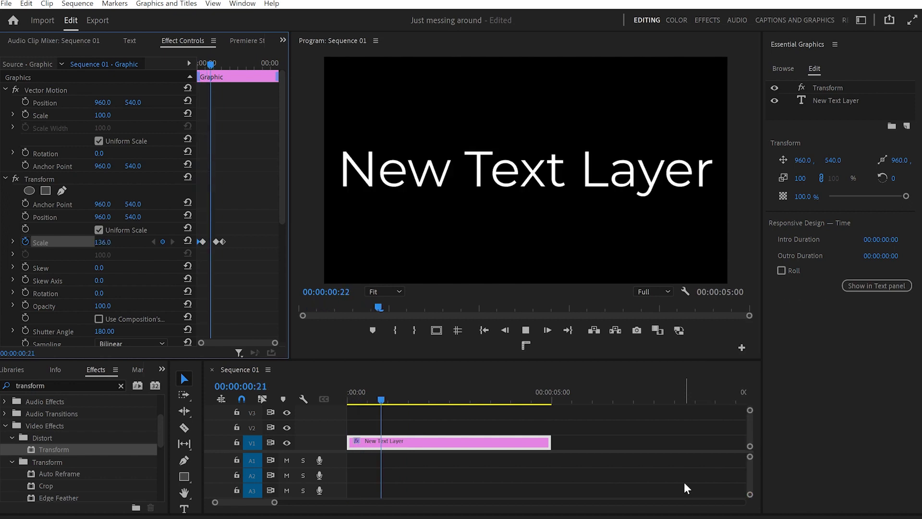